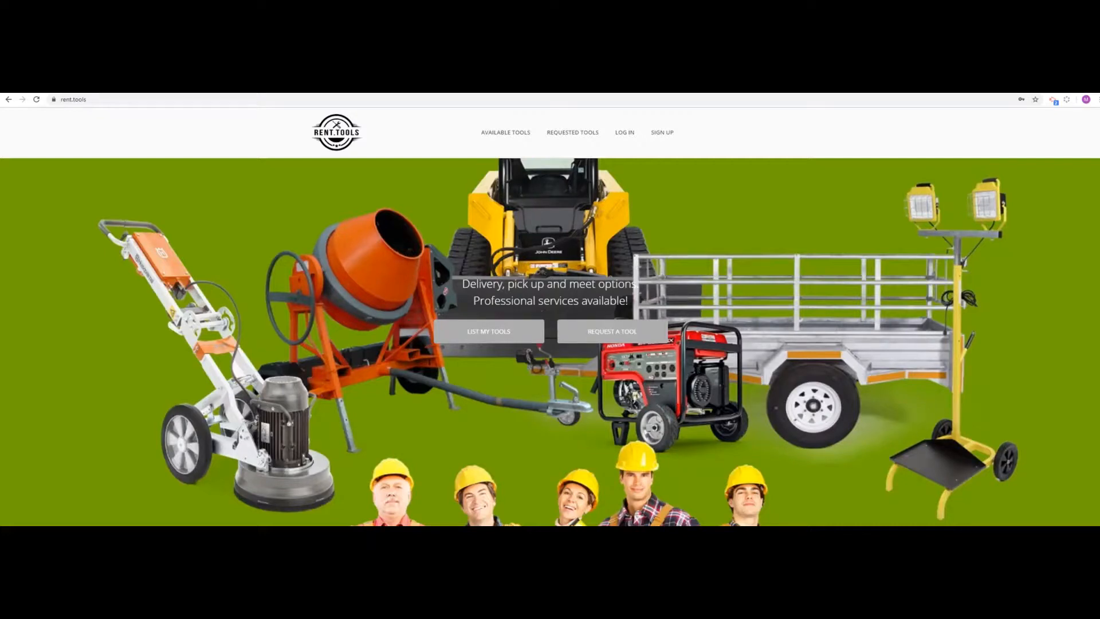
# Log in to the rental site and start connecting a Stripe account from the account's cashout settings.
pyautogui.click(624, 132)
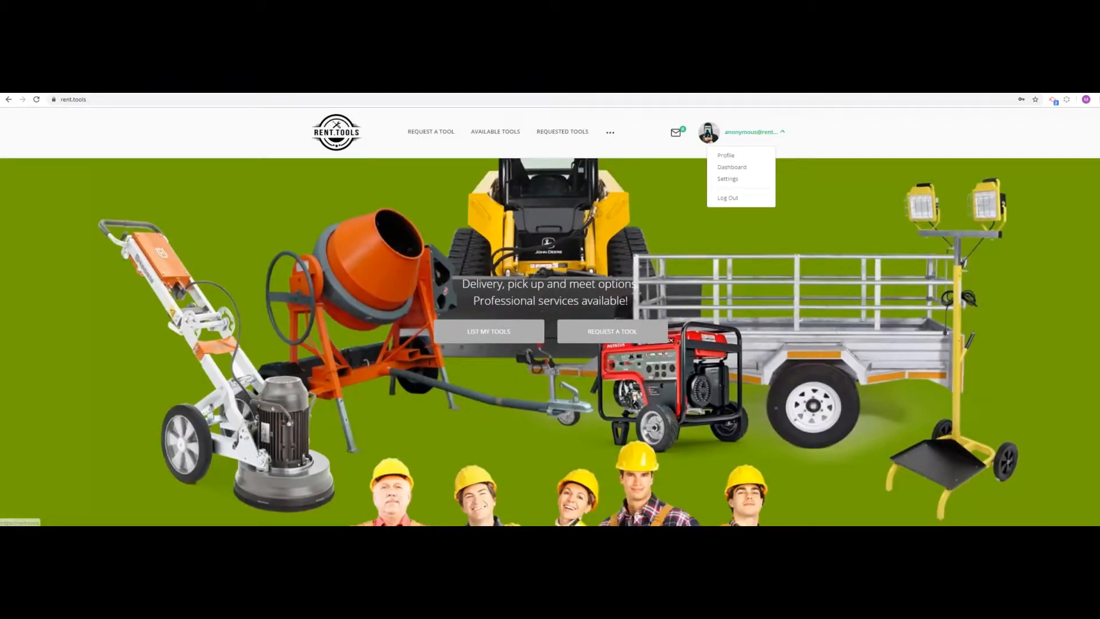
pyautogui.moveTo(751, 132)
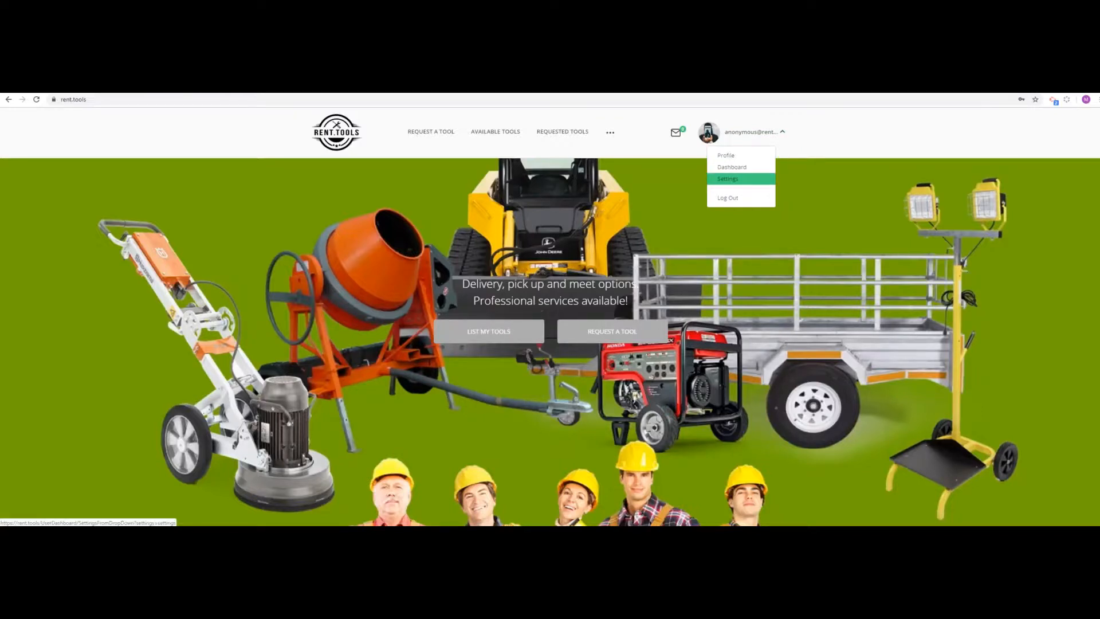
pyautogui.click(730, 179)
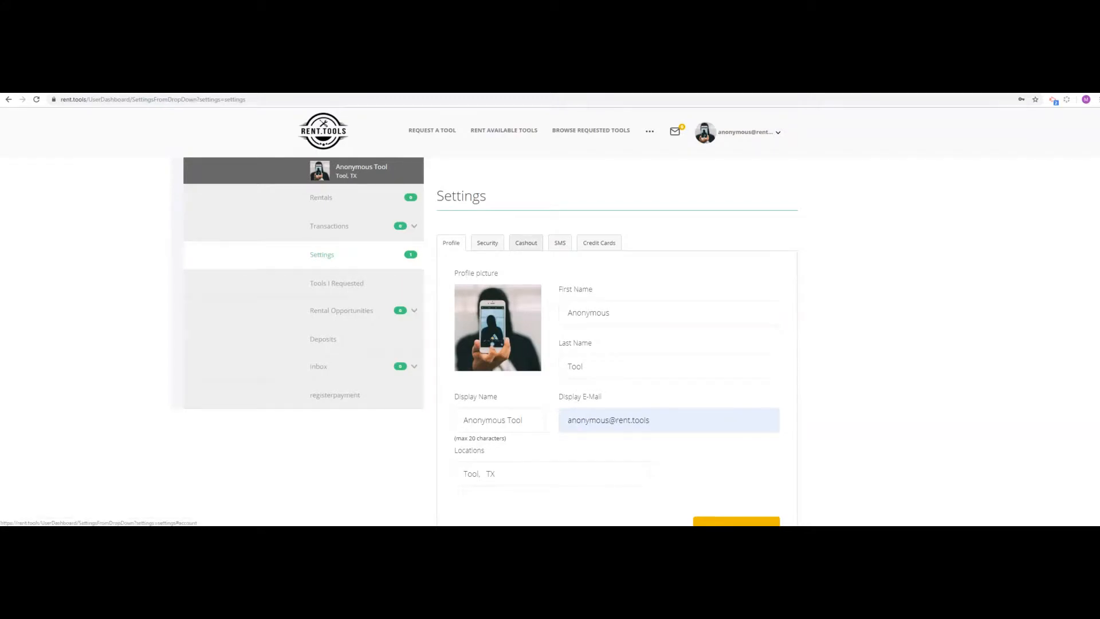
pyautogui.click(526, 242)
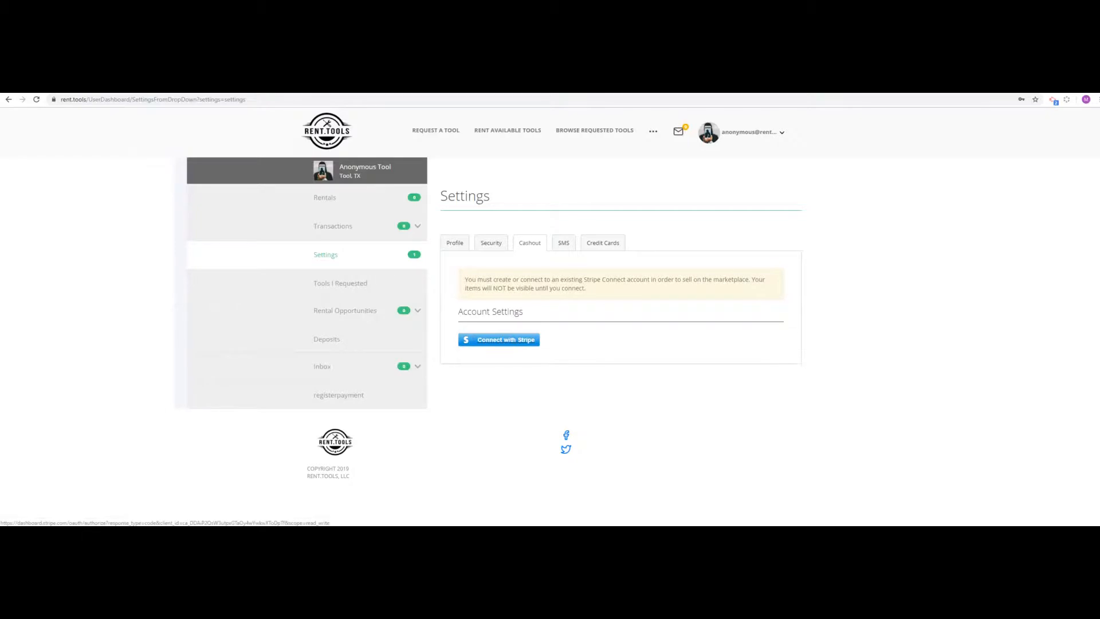
pyautogui.click(498, 340)
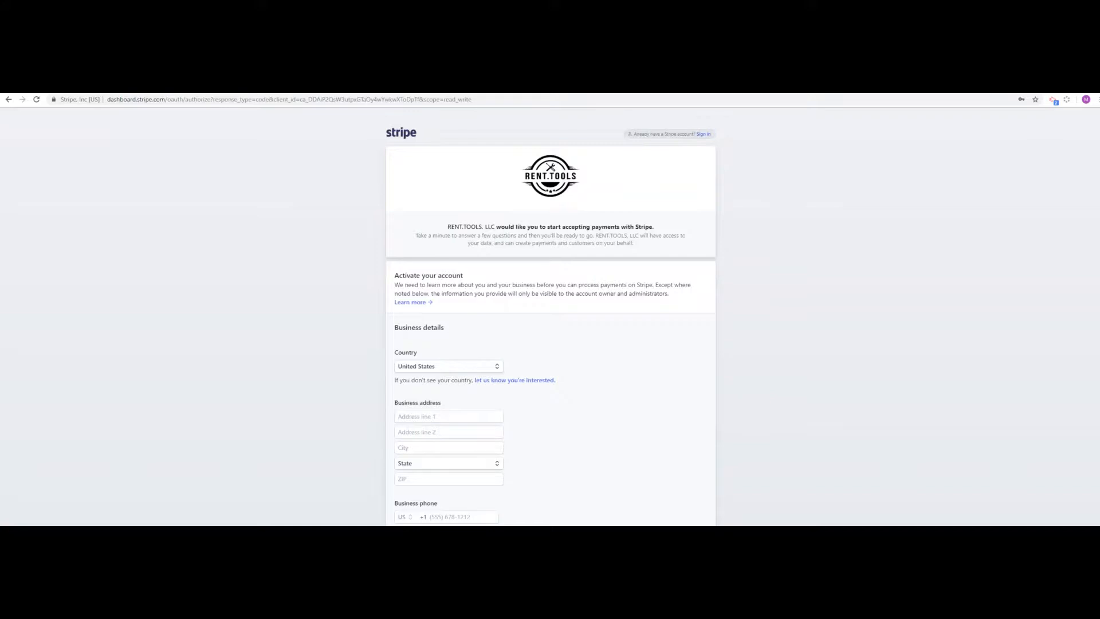
# Review the business address, business phone and business type fields of the Stripe activation form.
pyautogui.scroll(-2, 551, 315)
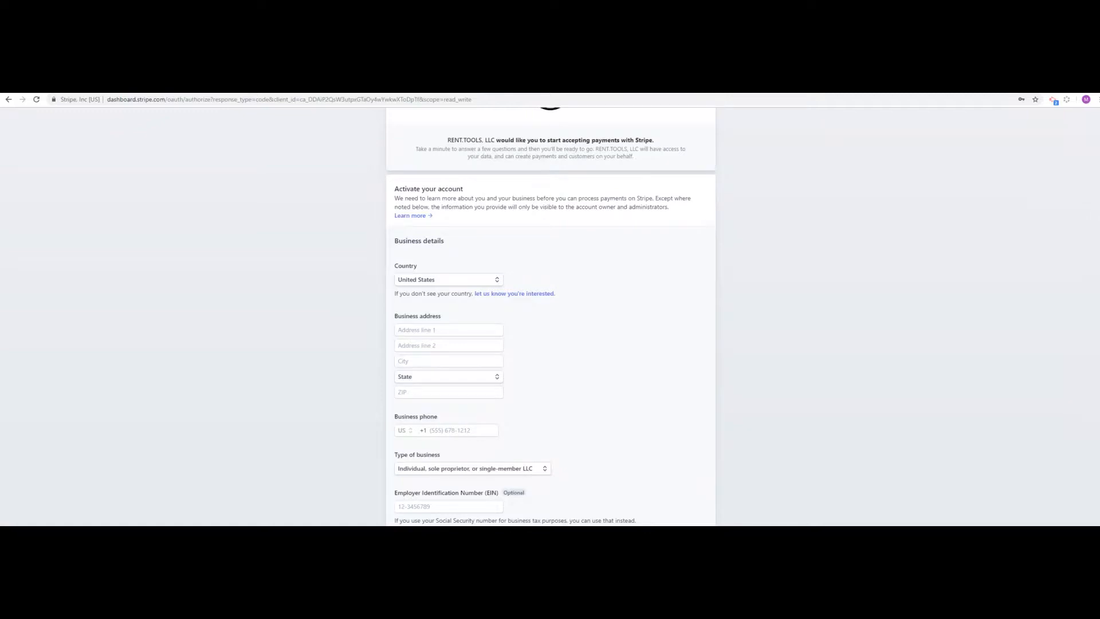
pyautogui.scroll(-2, 550, 315)
pyautogui.click(449, 244)
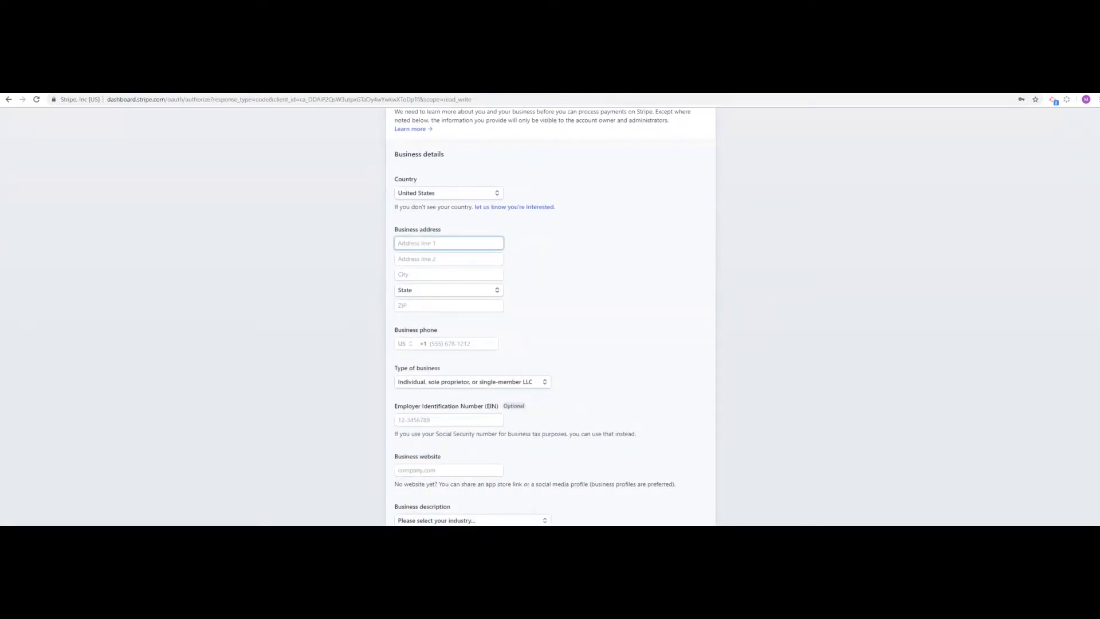
pyautogui.scroll(-2, 551, 315)
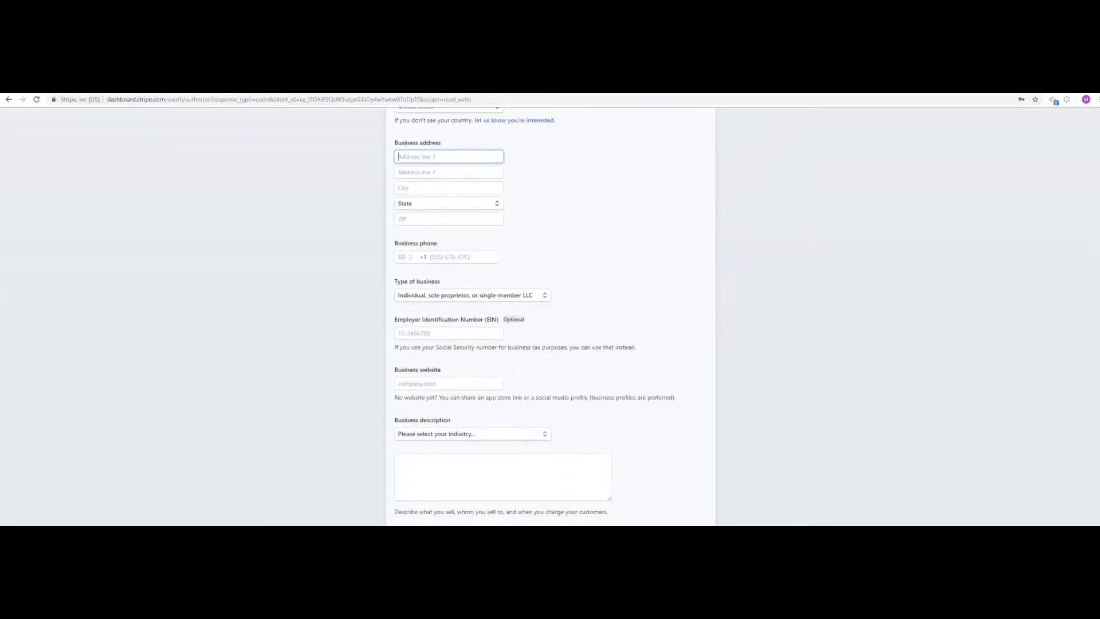
pyautogui.click(431, 257)
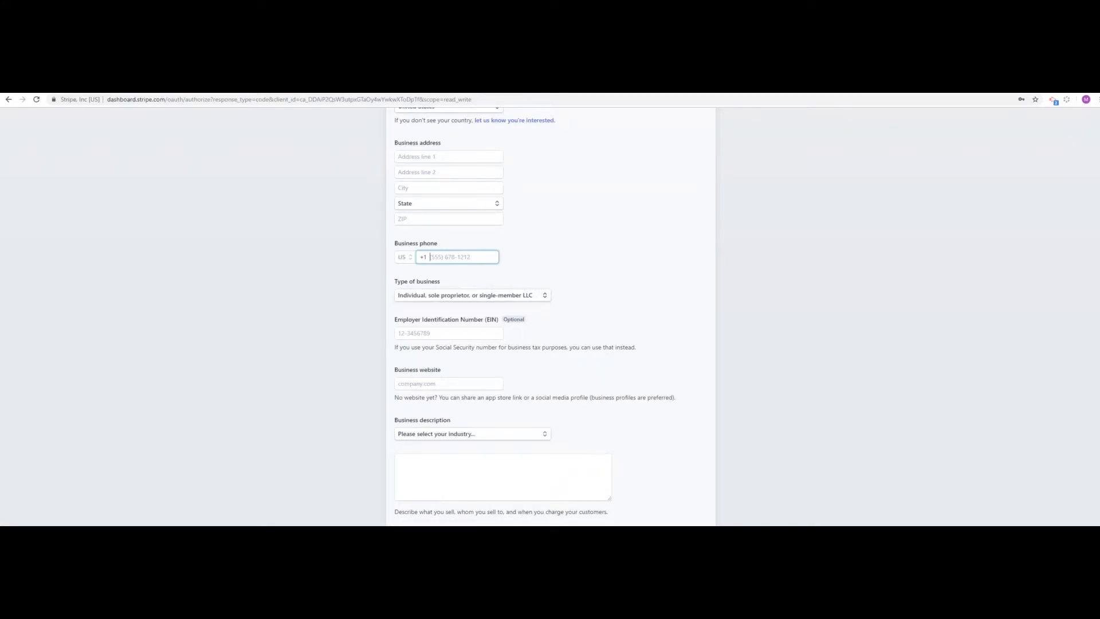
pyautogui.scroll(-2, 549, 314)
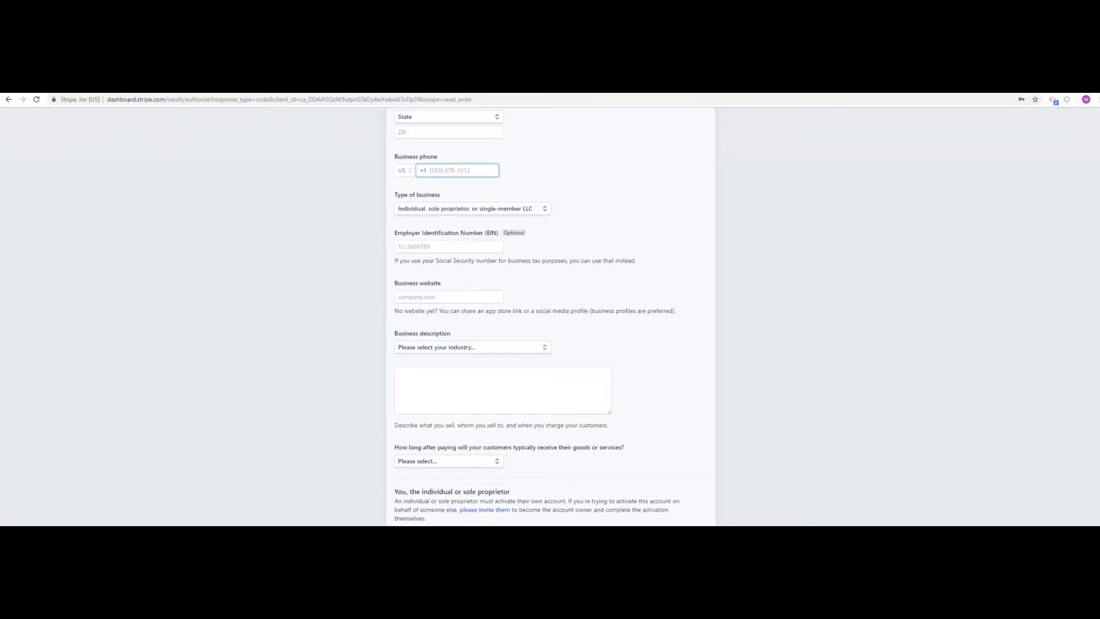
# For the business website, go to the account's public profile page on rent.tools and copy its web address.
pyautogui.click(448, 296)
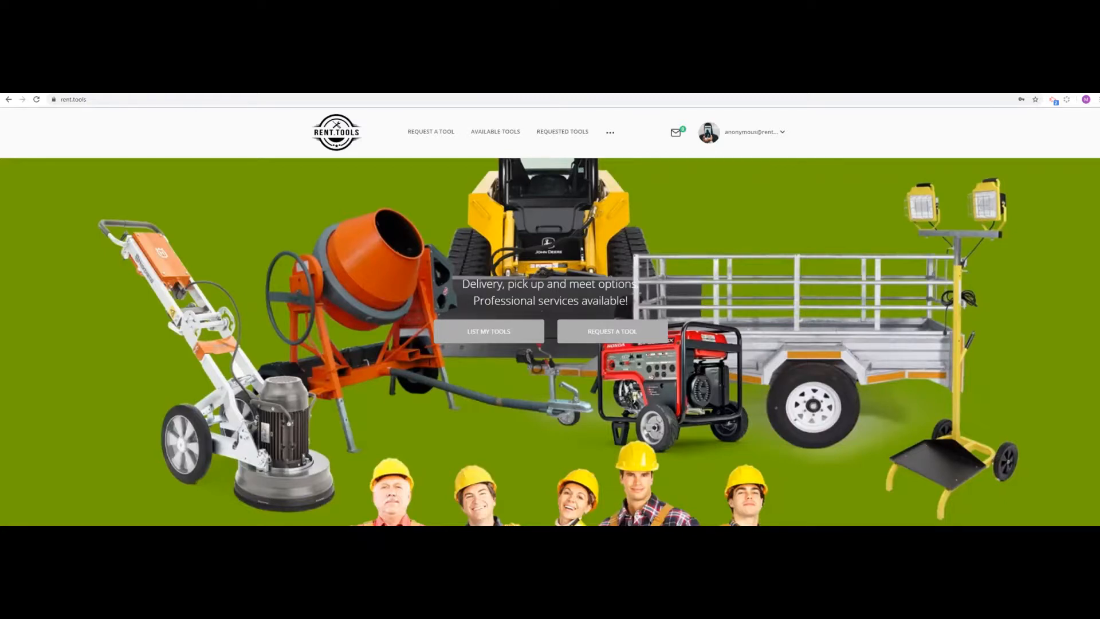
pyautogui.moveTo(754, 133)
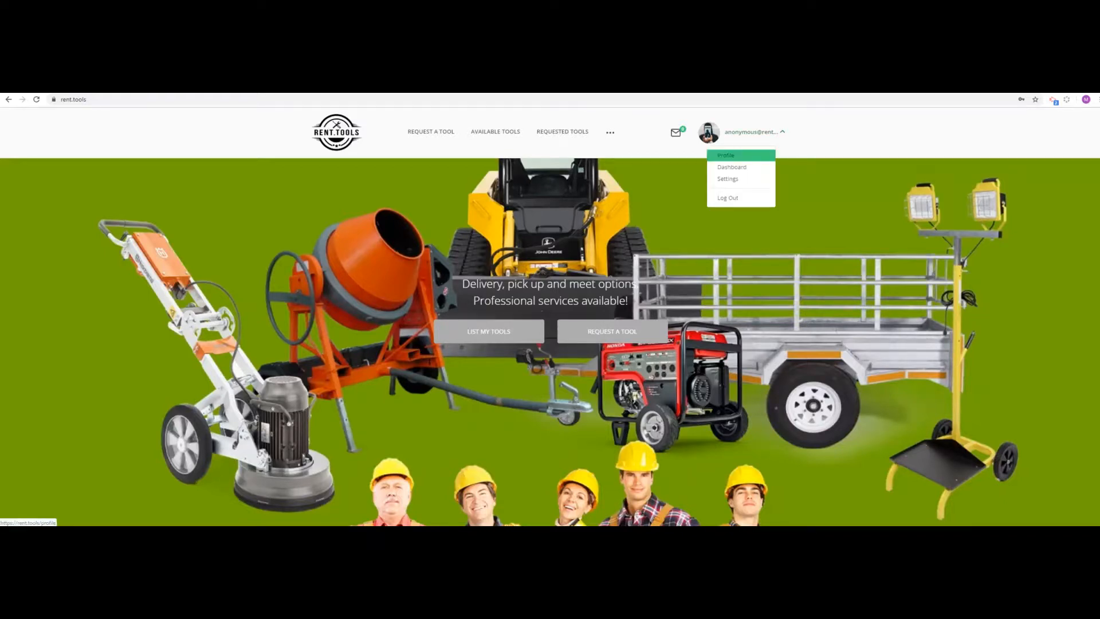
pyautogui.click(726, 156)
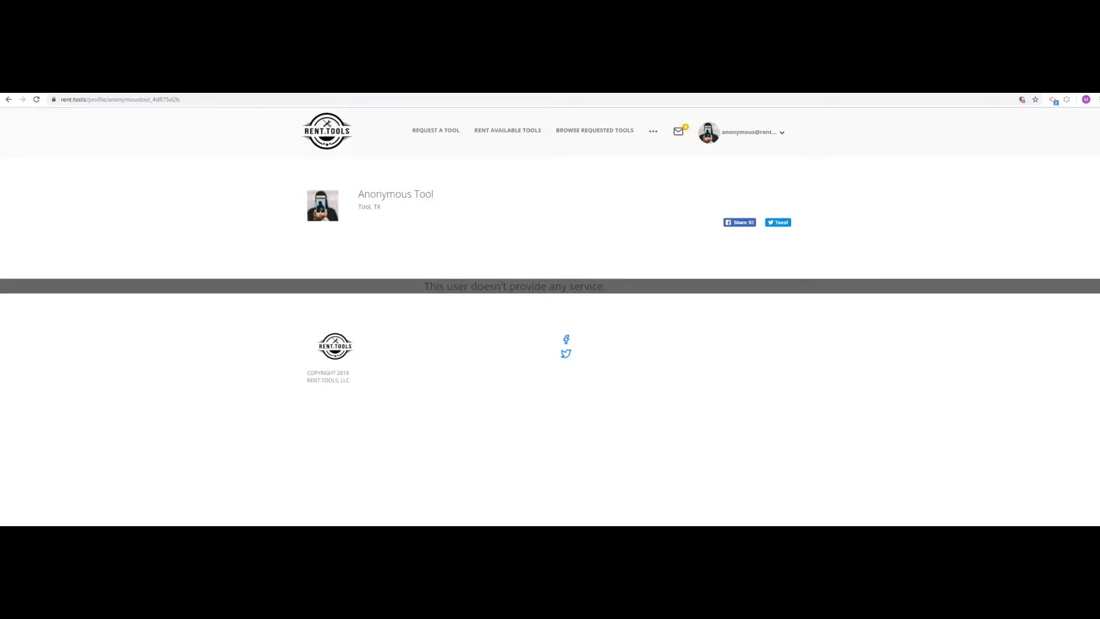
pyautogui.tripleClick(160, 99)
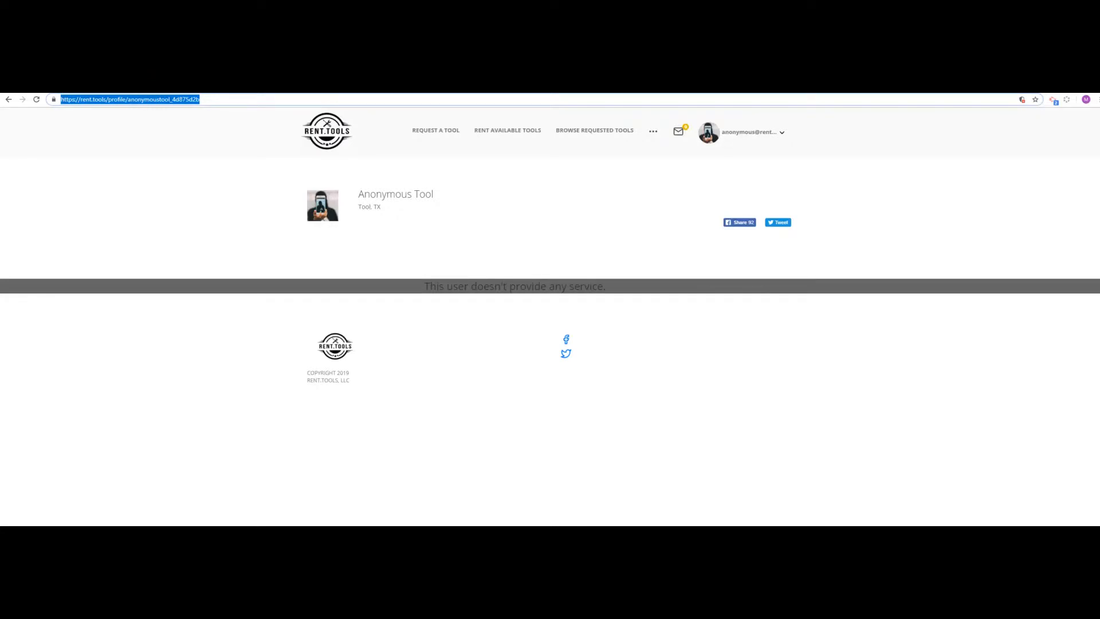
pyautogui.rightClick(187, 100)
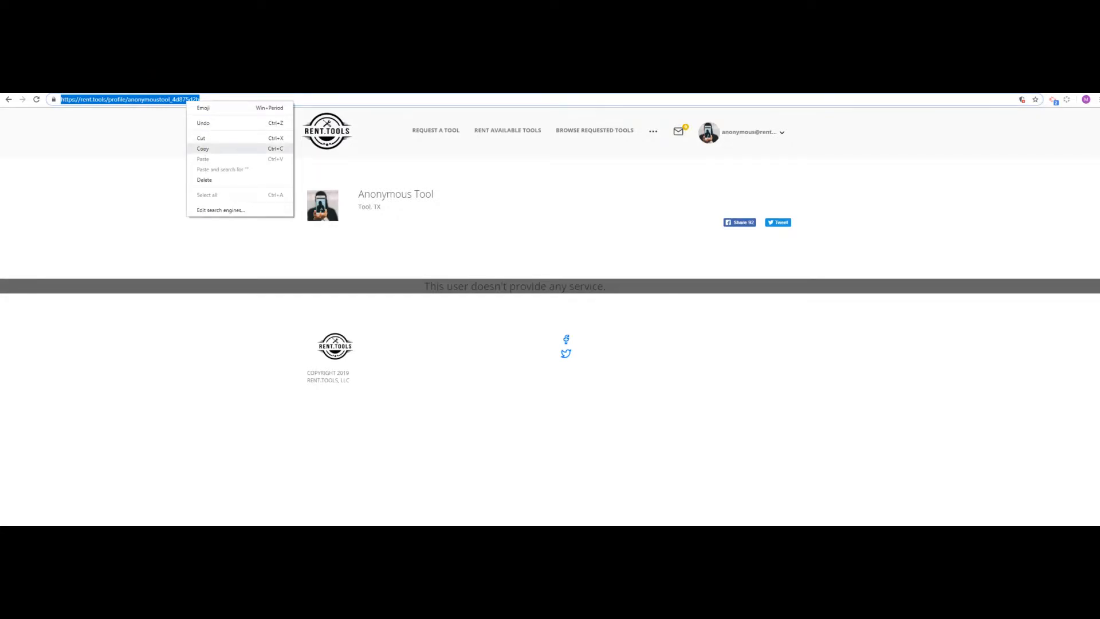
pyautogui.click(206, 148)
# Return to the Stripe activation form and paste the copied profile address as the business website.
pyautogui.click(54, 88)
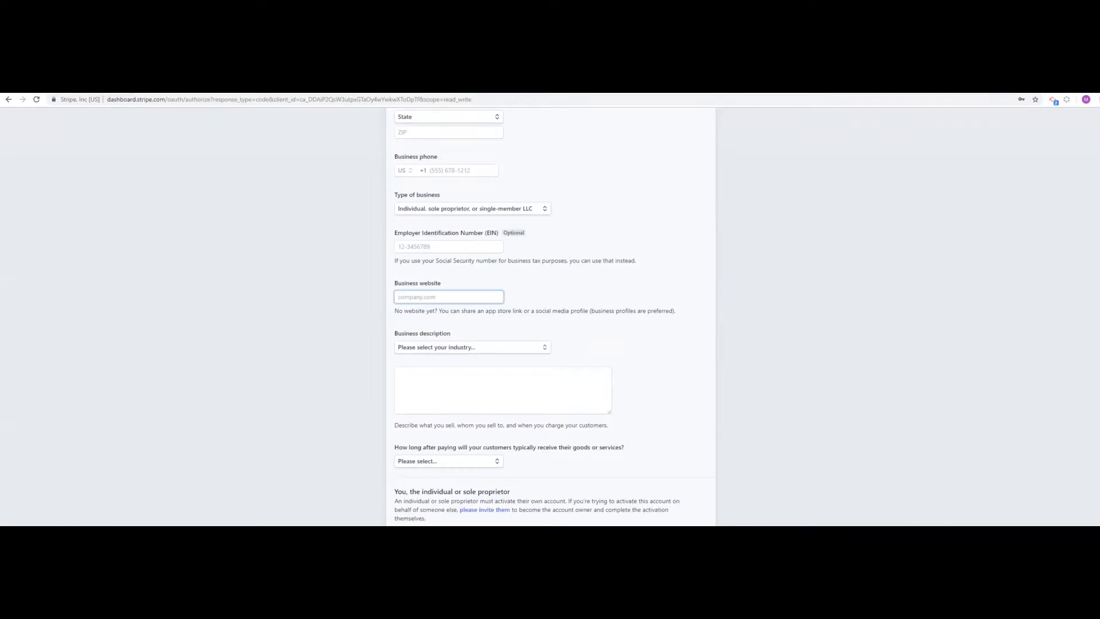
pyautogui.rightClick(490, 294)
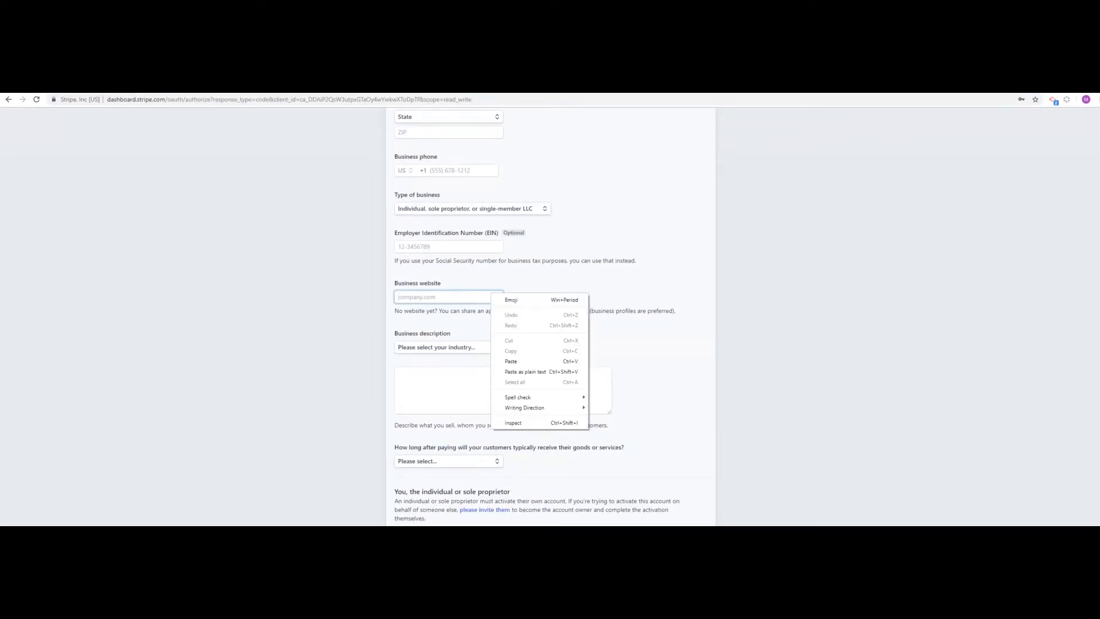
pyautogui.click(516, 359)
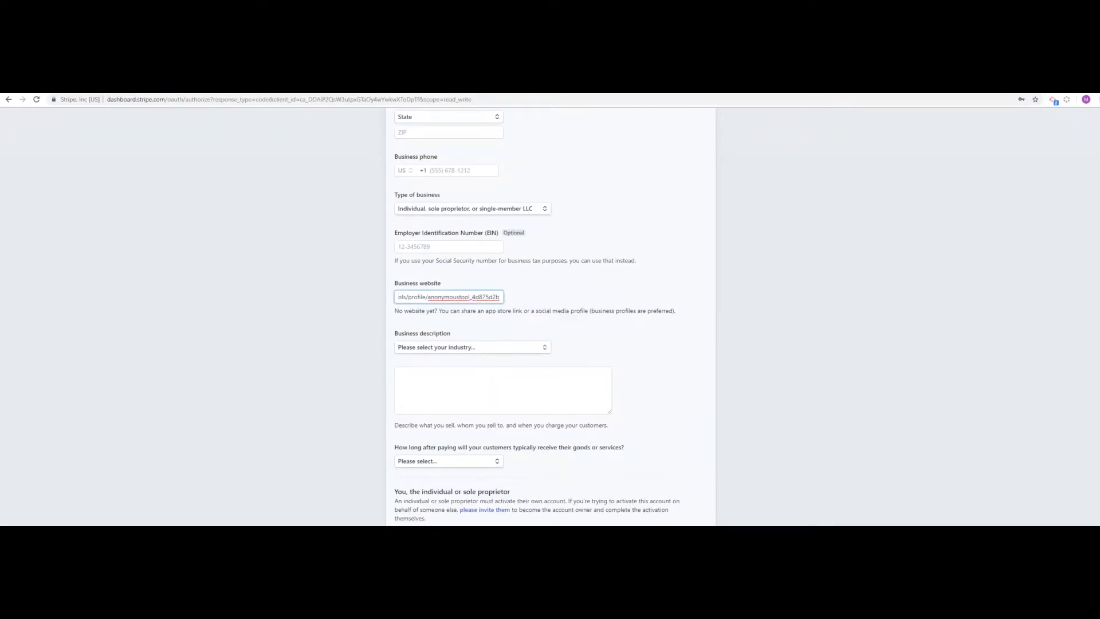
# Set the industry in the business description to Other business services.
pyautogui.scroll(-2, 504, 320)
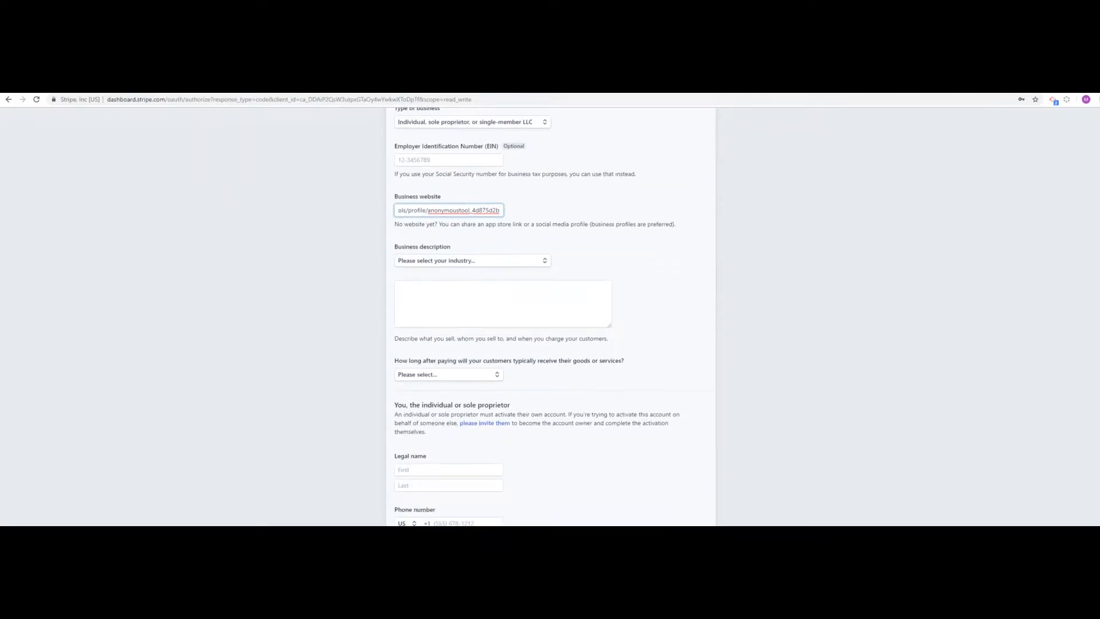
pyautogui.click(472, 261)
pyautogui.scroll(-3, 470, 246)
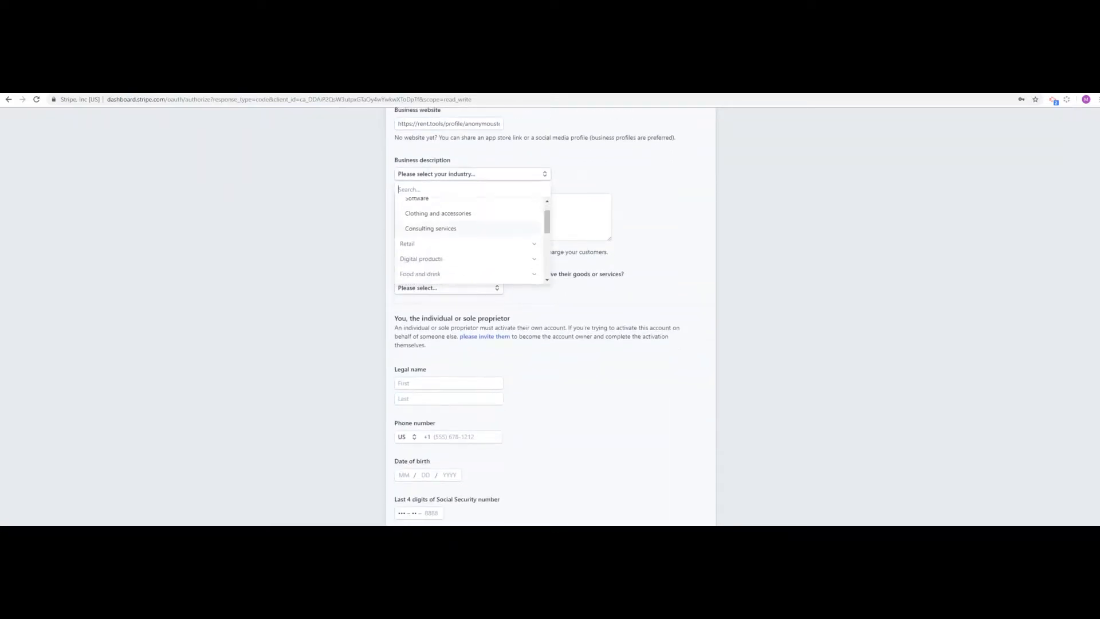
pyautogui.scroll(-8, 470, 252)
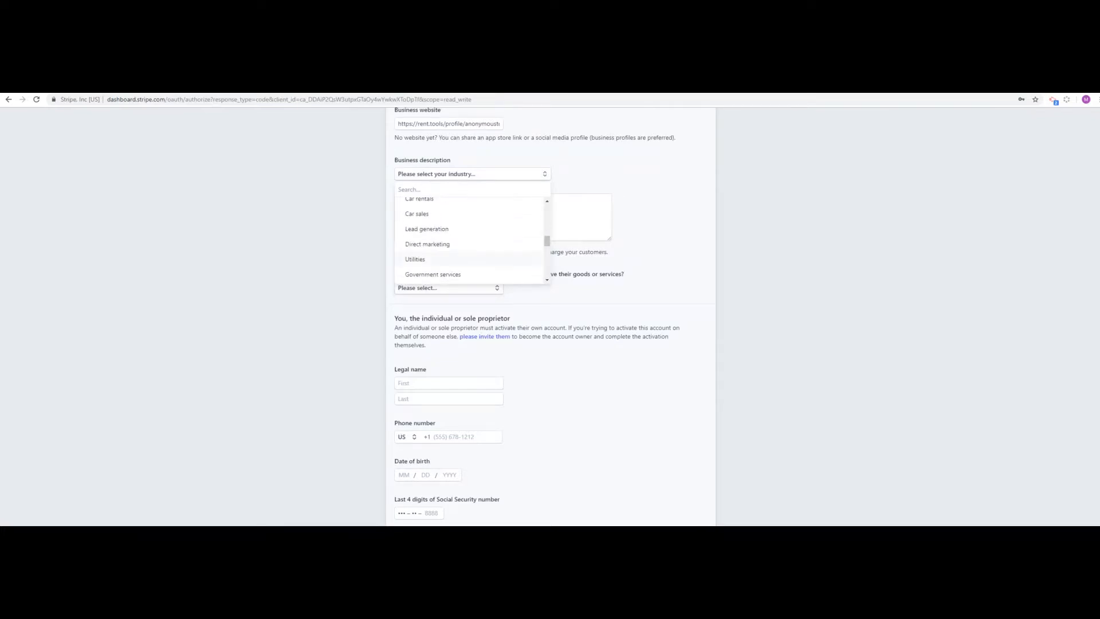
pyautogui.scroll(-3, 469, 240)
pyautogui.scroll(1, 470, 252)
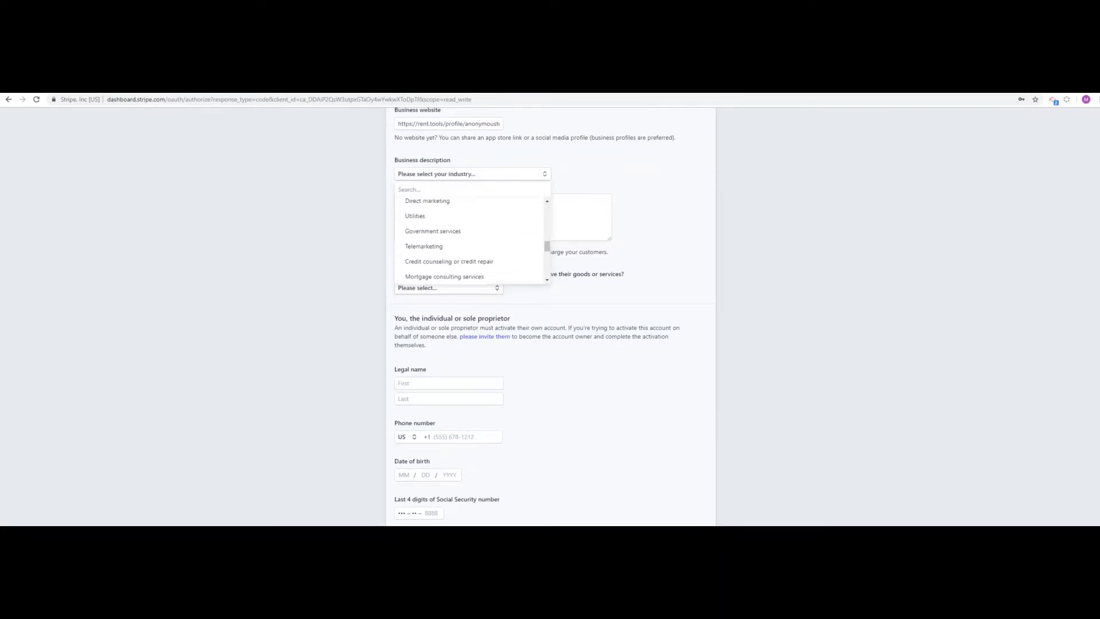
pyautogui.scroll(-2, 469, 252)
pyautogui.click(438, 251)
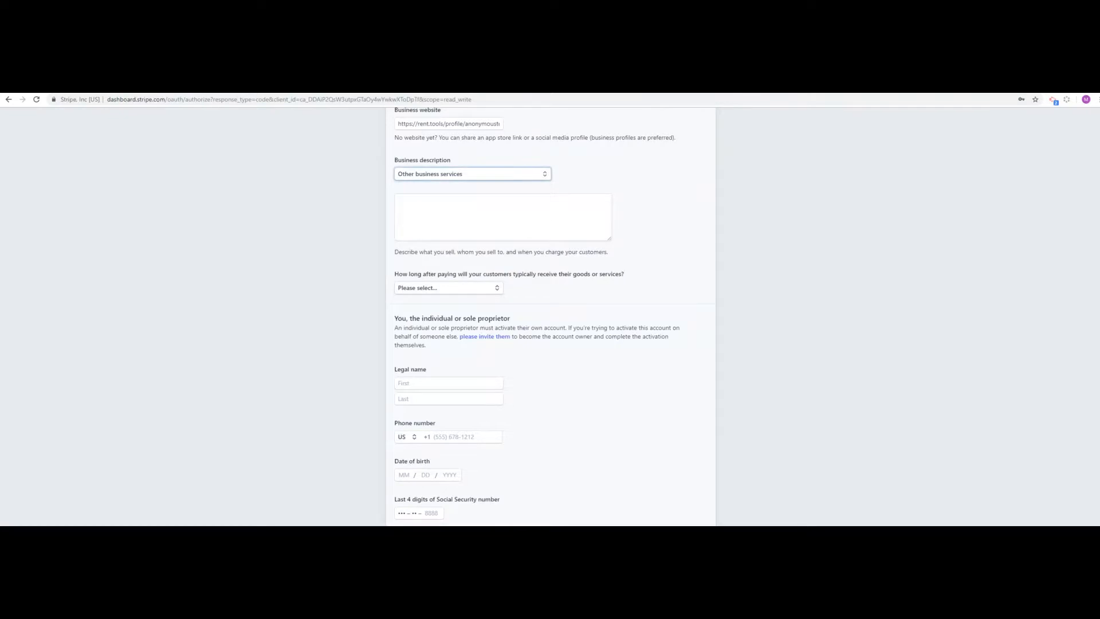
# Enter the business description "I will be renting various tools and equipment on the site Rent.tools. Items such as air compressors, pressure washers and lawn equipment.".
pyautogui.click(492, 216)
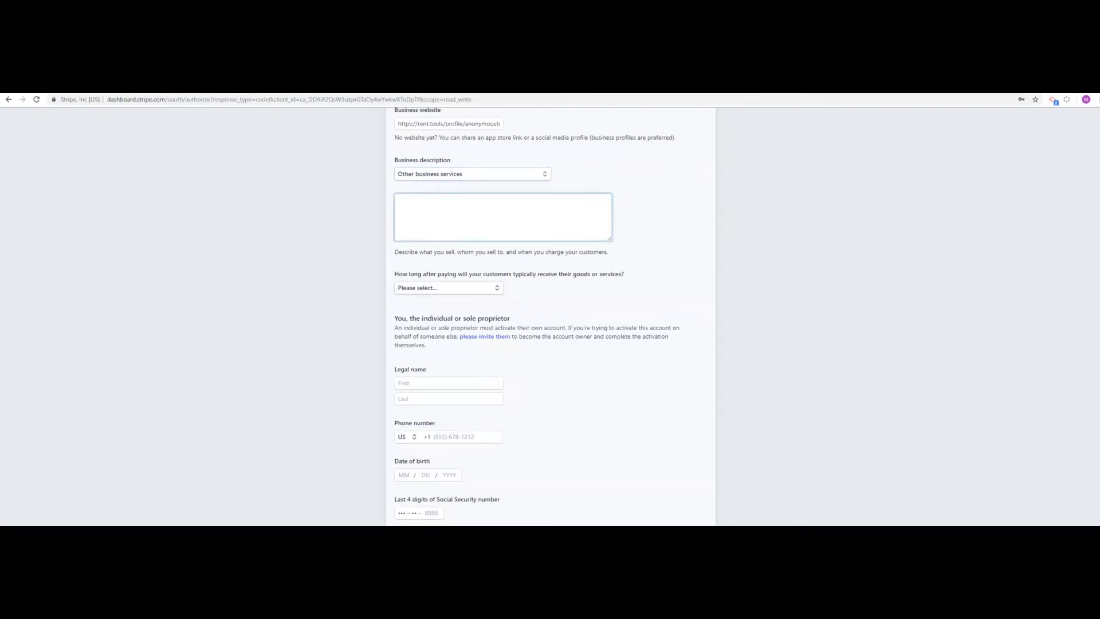
pyautogui.write('I will be renting various tools and equipment on the s')
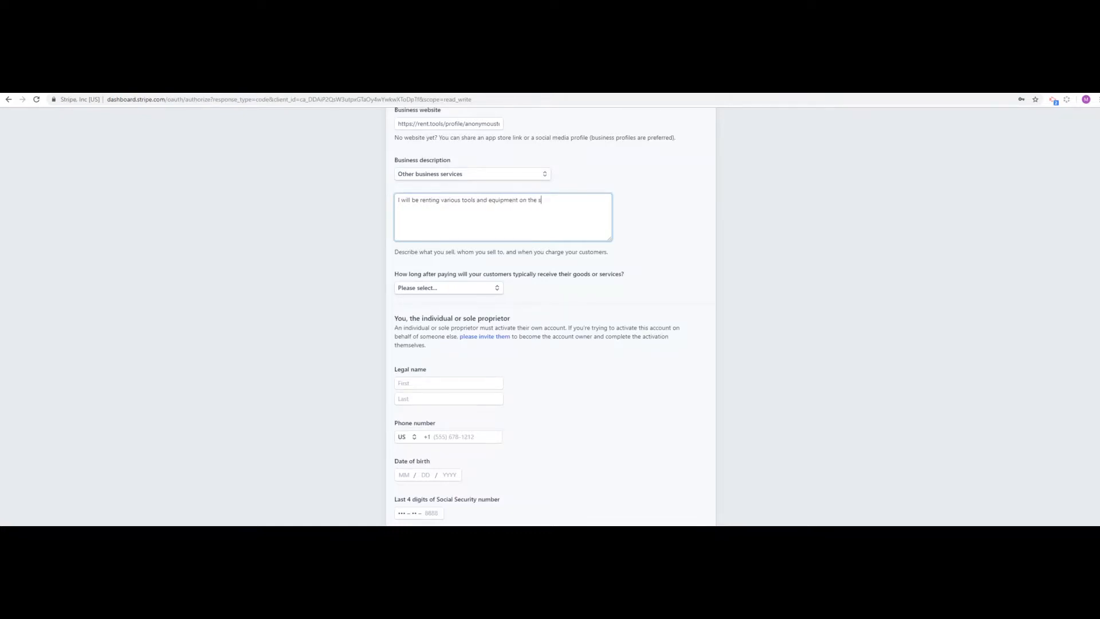
pyautogui.write('ite Rent.tools. ')
pyautogui.write('Items suc')
pyautogui.write('h asa')
pyautogui.write('air compre')
pyautogui.write('ssors')
pyautogui.write('. pree')
pyautogui.write('sur')
pyautogui.write('e washe')
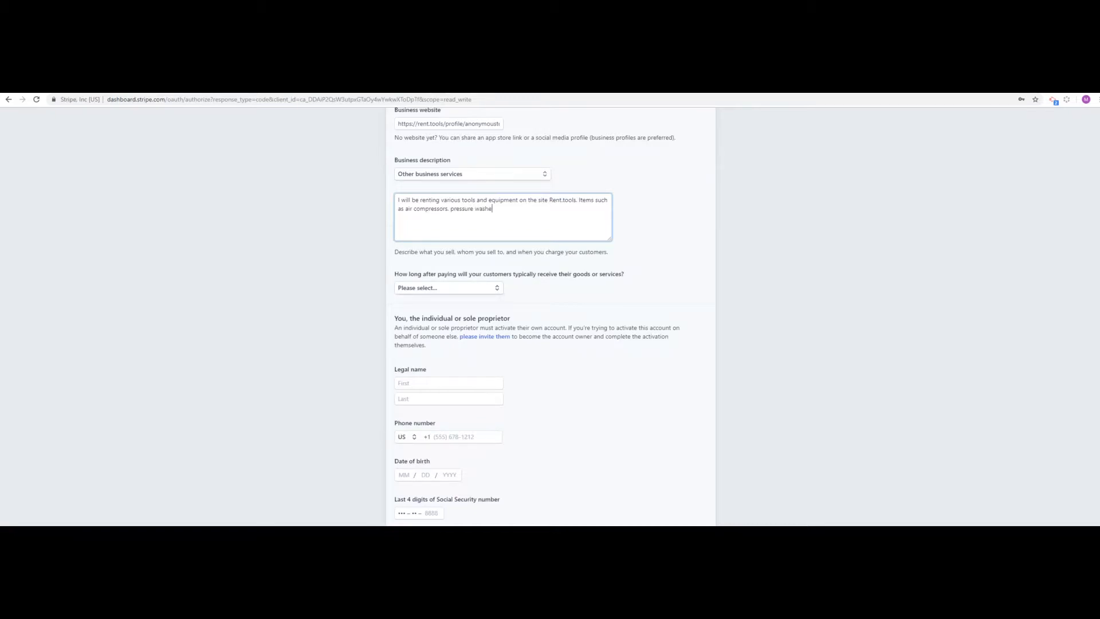
pyautogui.write('rs and lawn equipment.')
# Set the time until customers typically receive their goods or services after paying to Within 2 weeks.
pyautogui.click(448, 288)
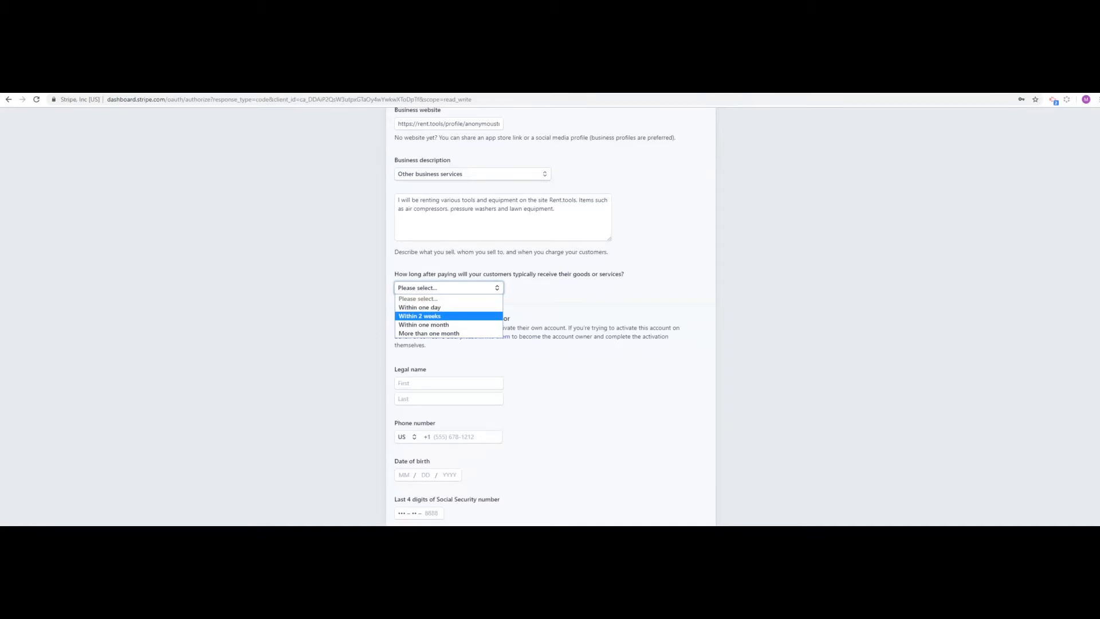
pyautogui.press('Return')
# Review the sole proprietor's personal fields: legal name, phone number, date of birth, Social Security digits and home address.
pyautogui.scroll(-2, 550, 315)
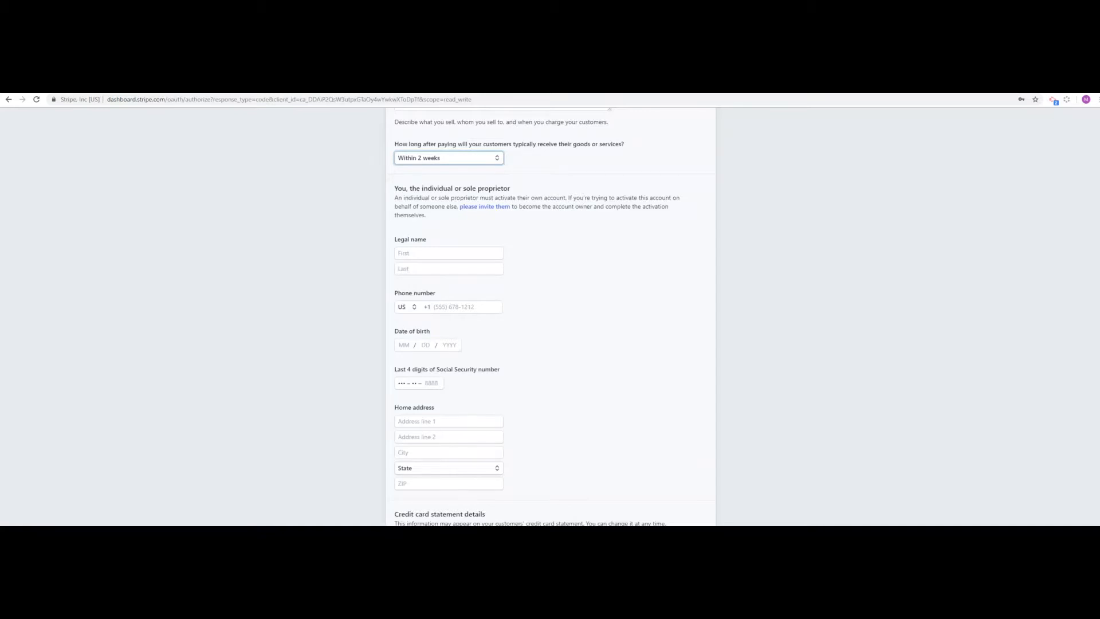
pyautogui.scroll(-1, 461, 263)
pyautogui.click(461, 263)
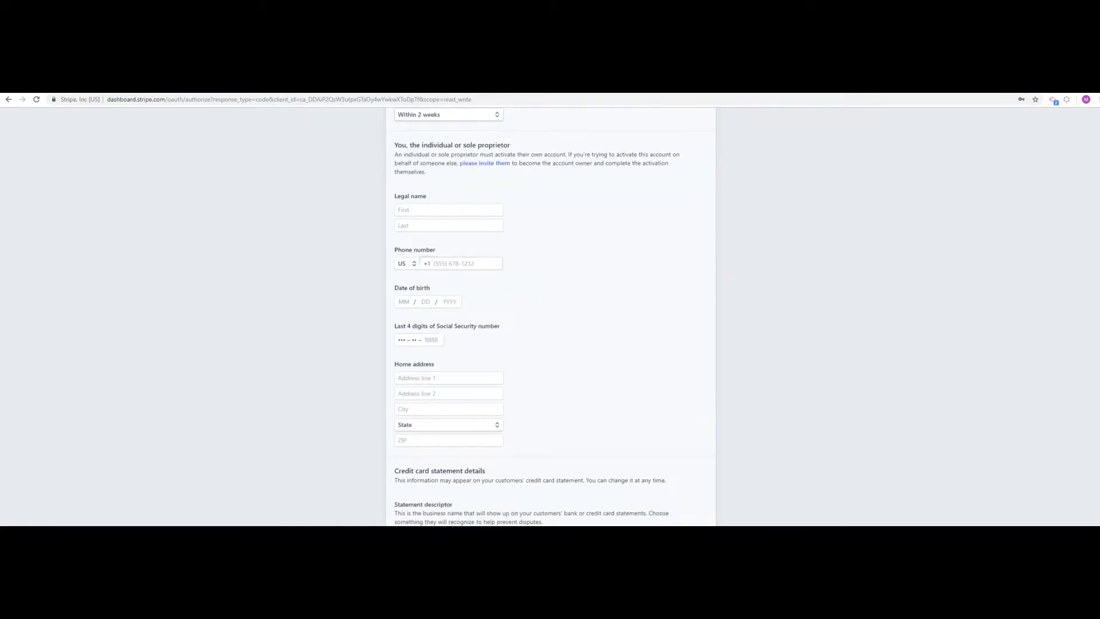
pyautogui.scroll(-1, 536, 318)
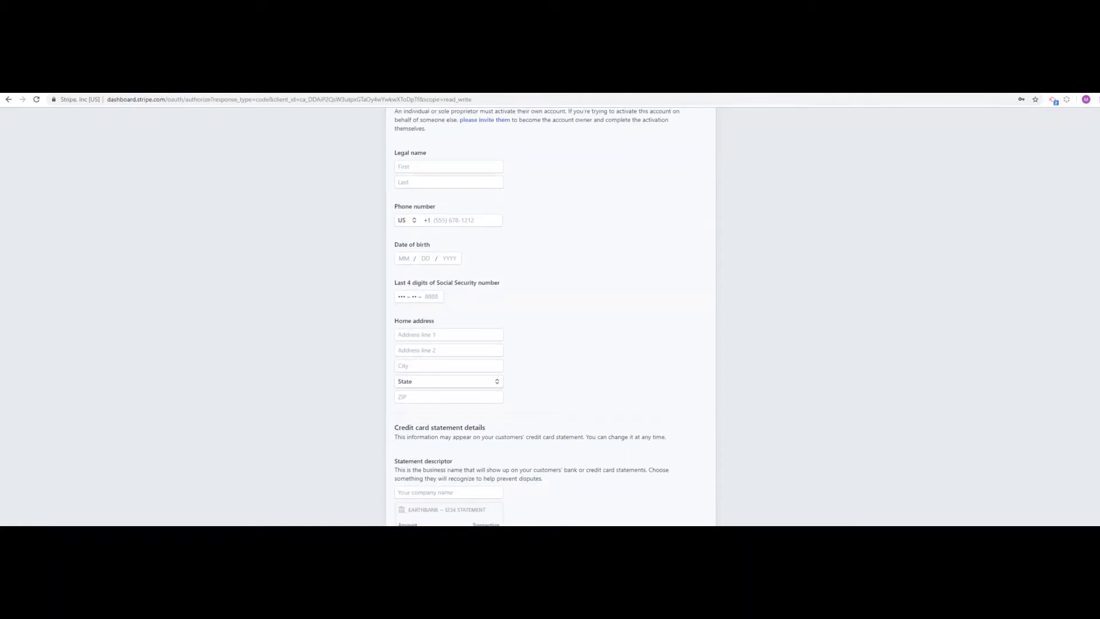
pyautogui.scroll(-2, 550, 315)
pyautogui.scroll(1, 550, 315)
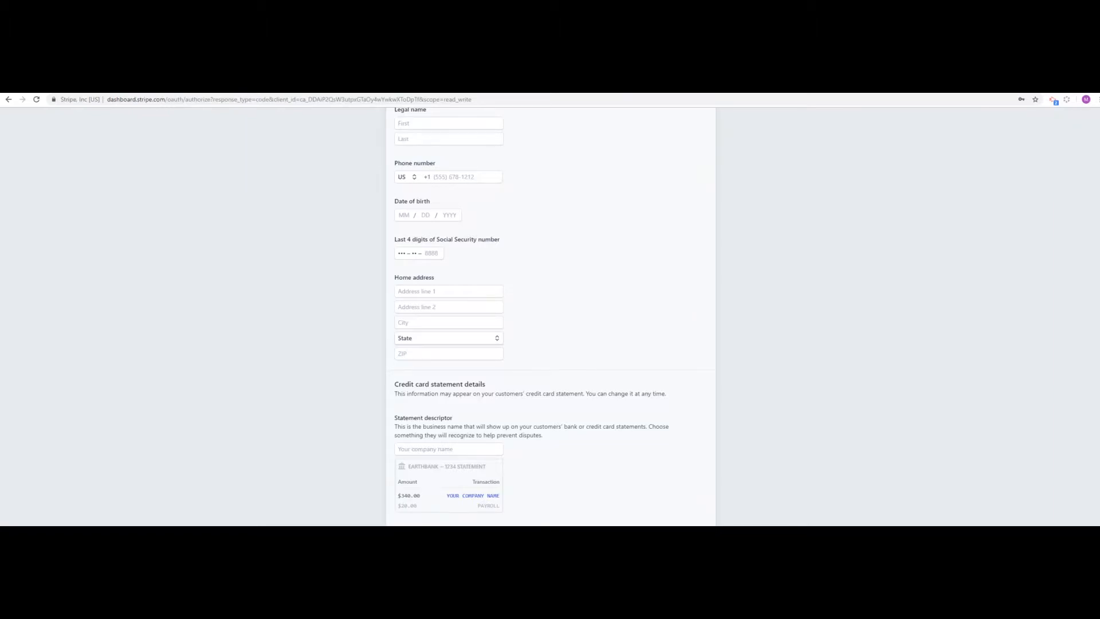
# Set the statement descriptor to the owner's first name followed by "on Rent.tools", and place the cursor in the support phone number field.
pyautogui.scroll(-3, 550, 315)
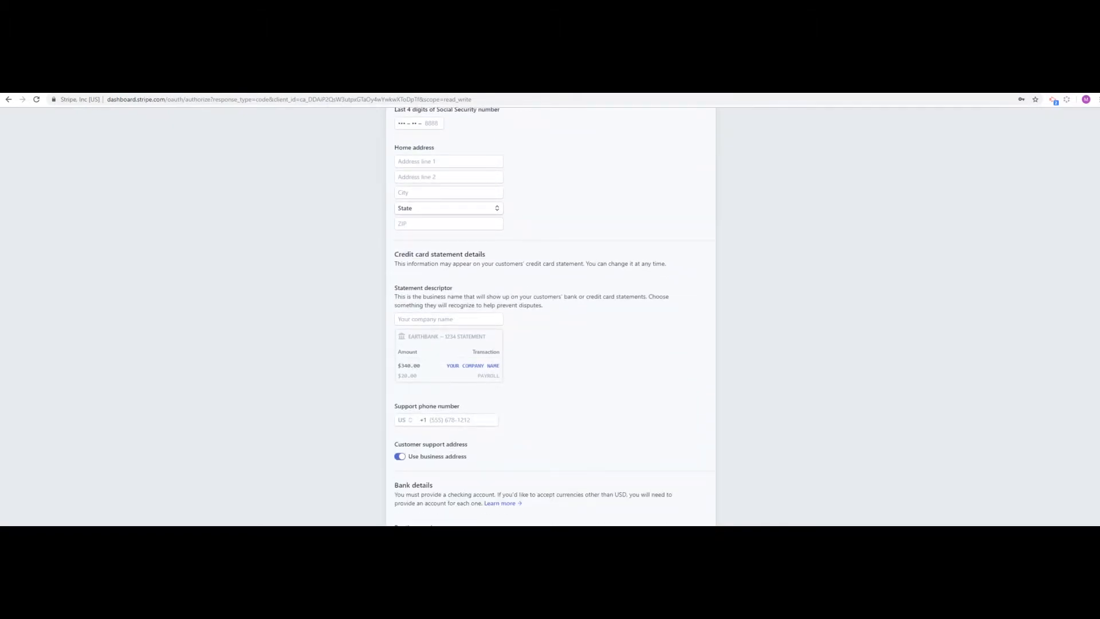
pyautogui.scroll(-3, 550, 315)
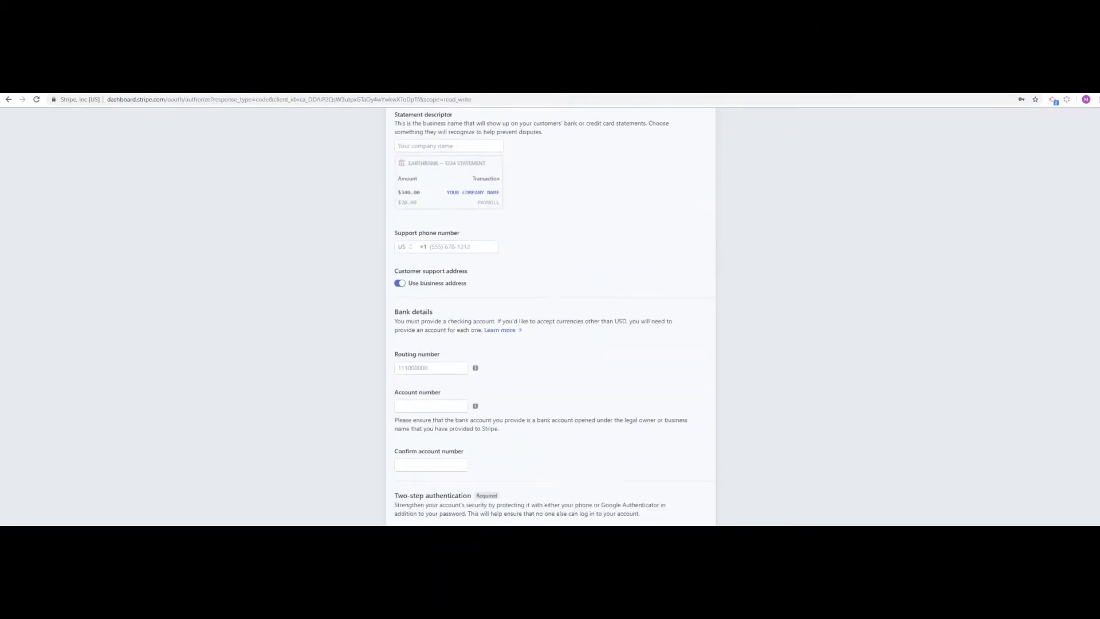
pyautogui.click(448, 146)
pyautogui.write('JH')
pyautogui.press('BackSpace')
pyautogui.press('BackSpace')
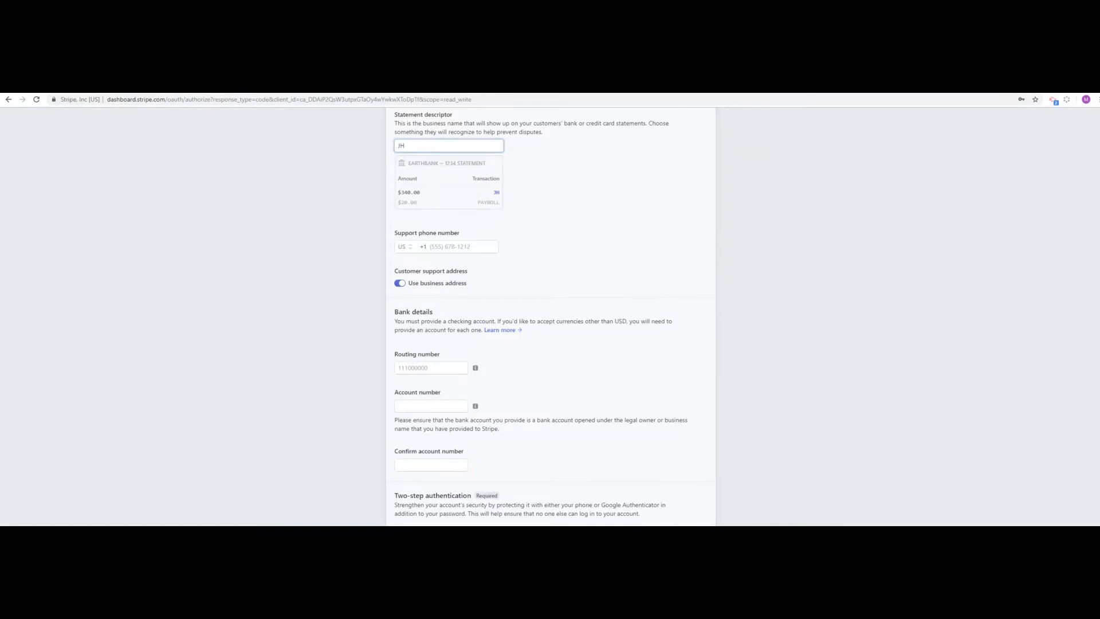
pyautogui.press('BackSpace')
pyautogui.press('BackSpace')
pyautogui.write('John on Rent.tools')
pyautogui.click(431, 246)
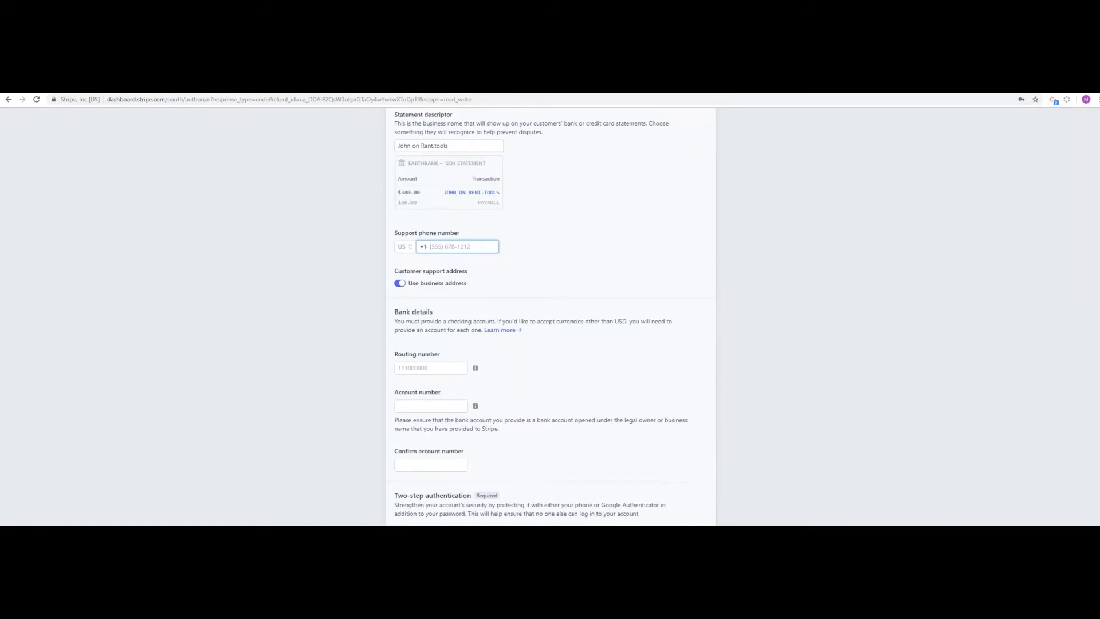
# Review the remaining activation form sections: bank details, two-step authentication, the account email and password fields, and the access authorization.
pyautogui.scroll(-3, 550, 315)
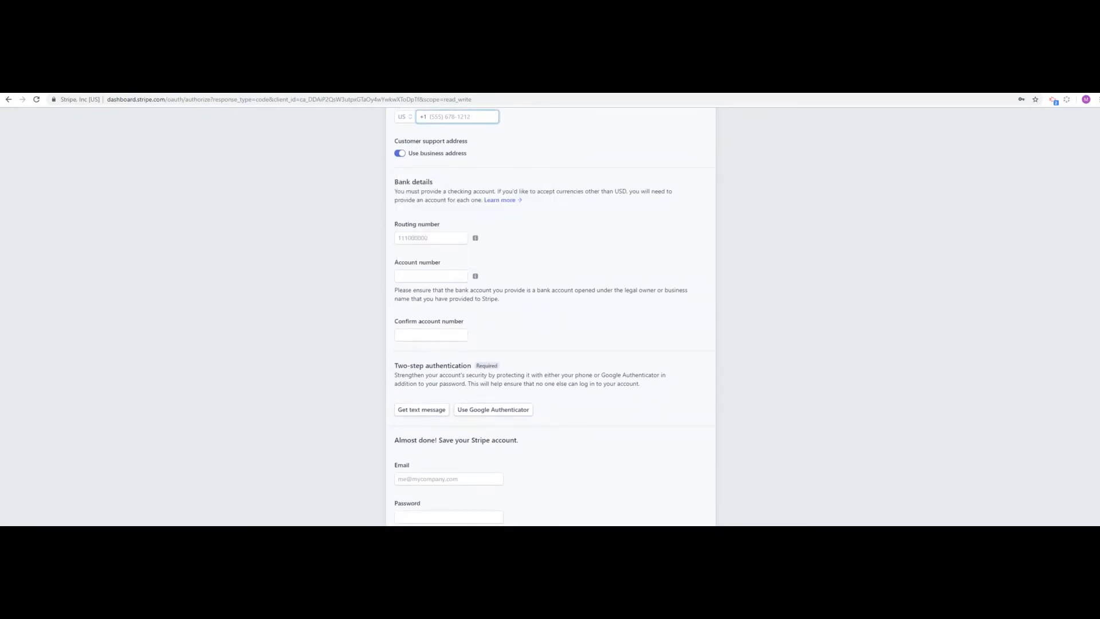
pyautogui.scroll(-2, 550, 315)
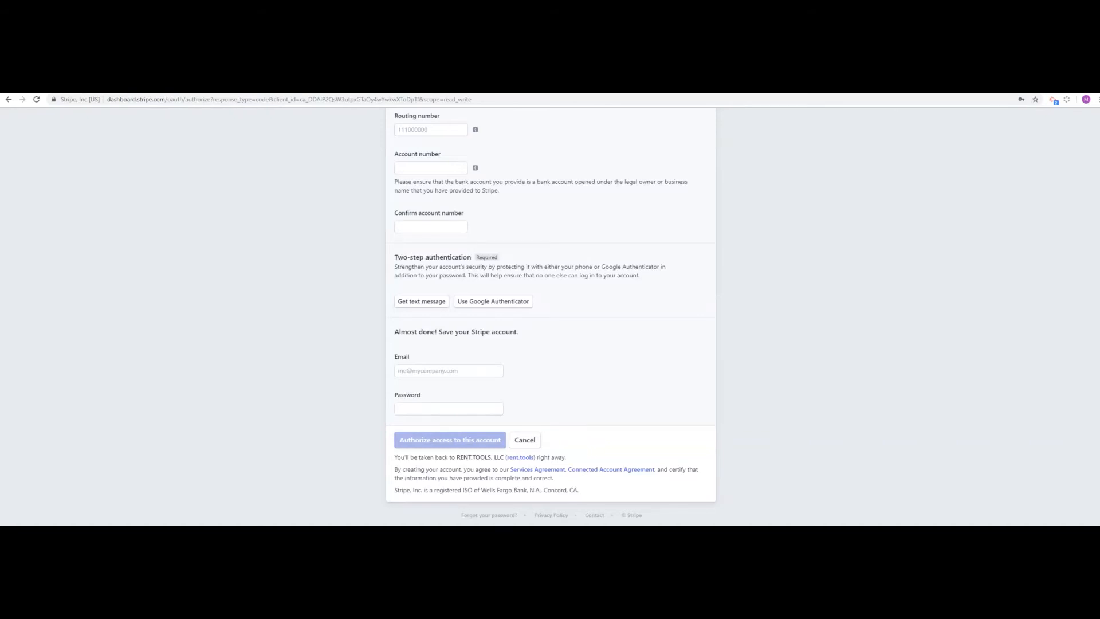
pyautogui.click(448, 371)
pyautogui.click(448, 409)
pyautogui.click(596, 389)
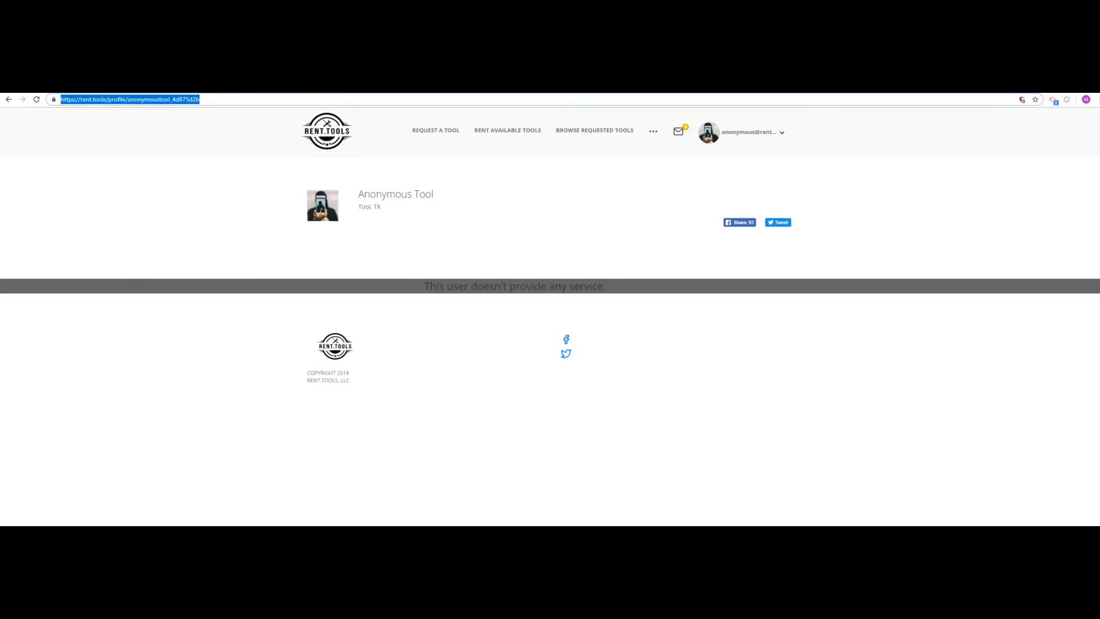
# Go from the profile page to the rent.tools home page, find the contact link in its footer and view the contact form.
pyautogui.press('super+Down')
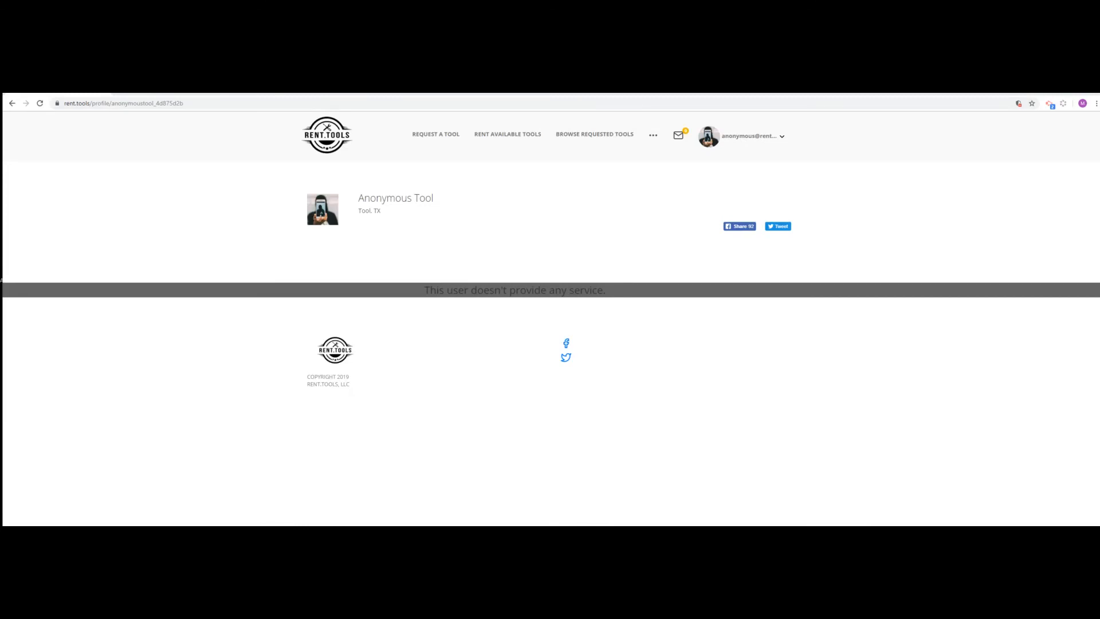
pyautogui.press('F5')
pyautogui.scroll(-15, 550, 317)
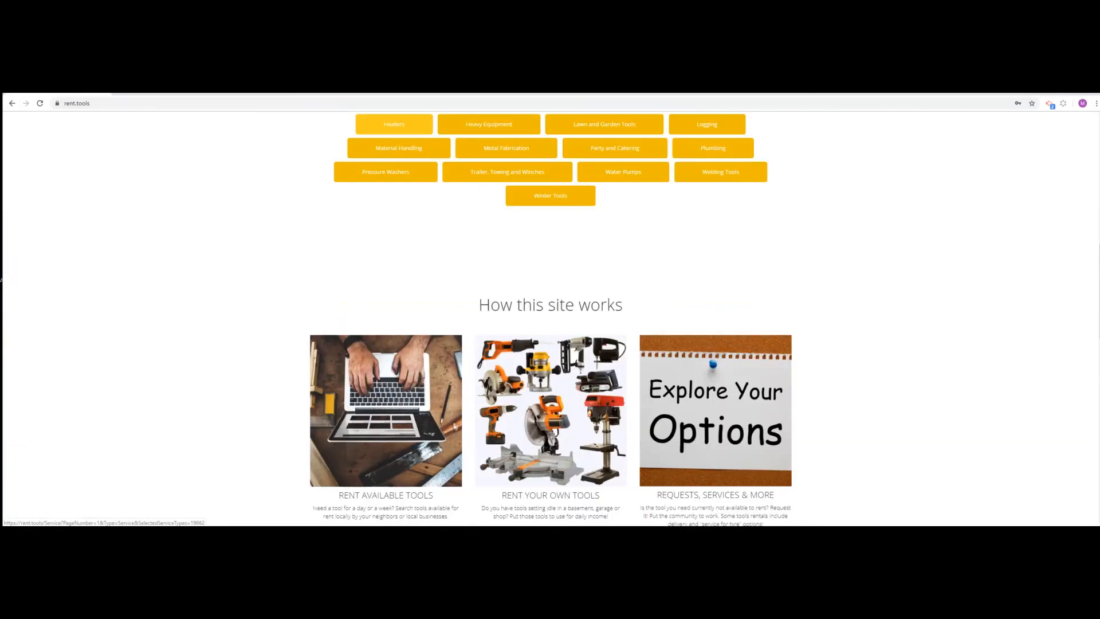
pyautogui.press('F5')
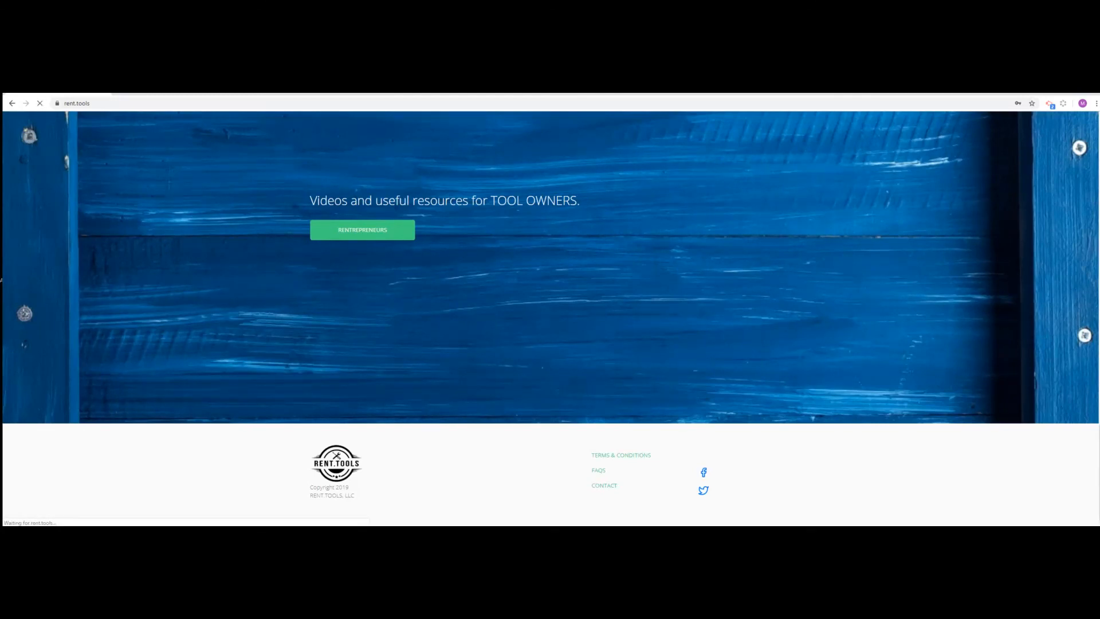
pyautogui.scroll(-4, 550, 318)
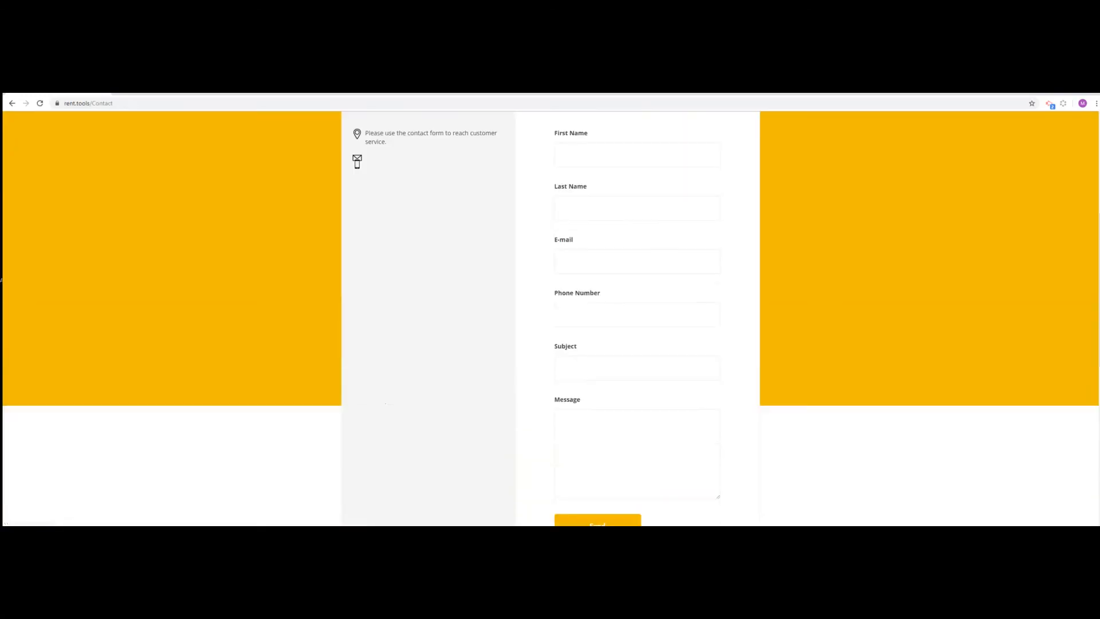